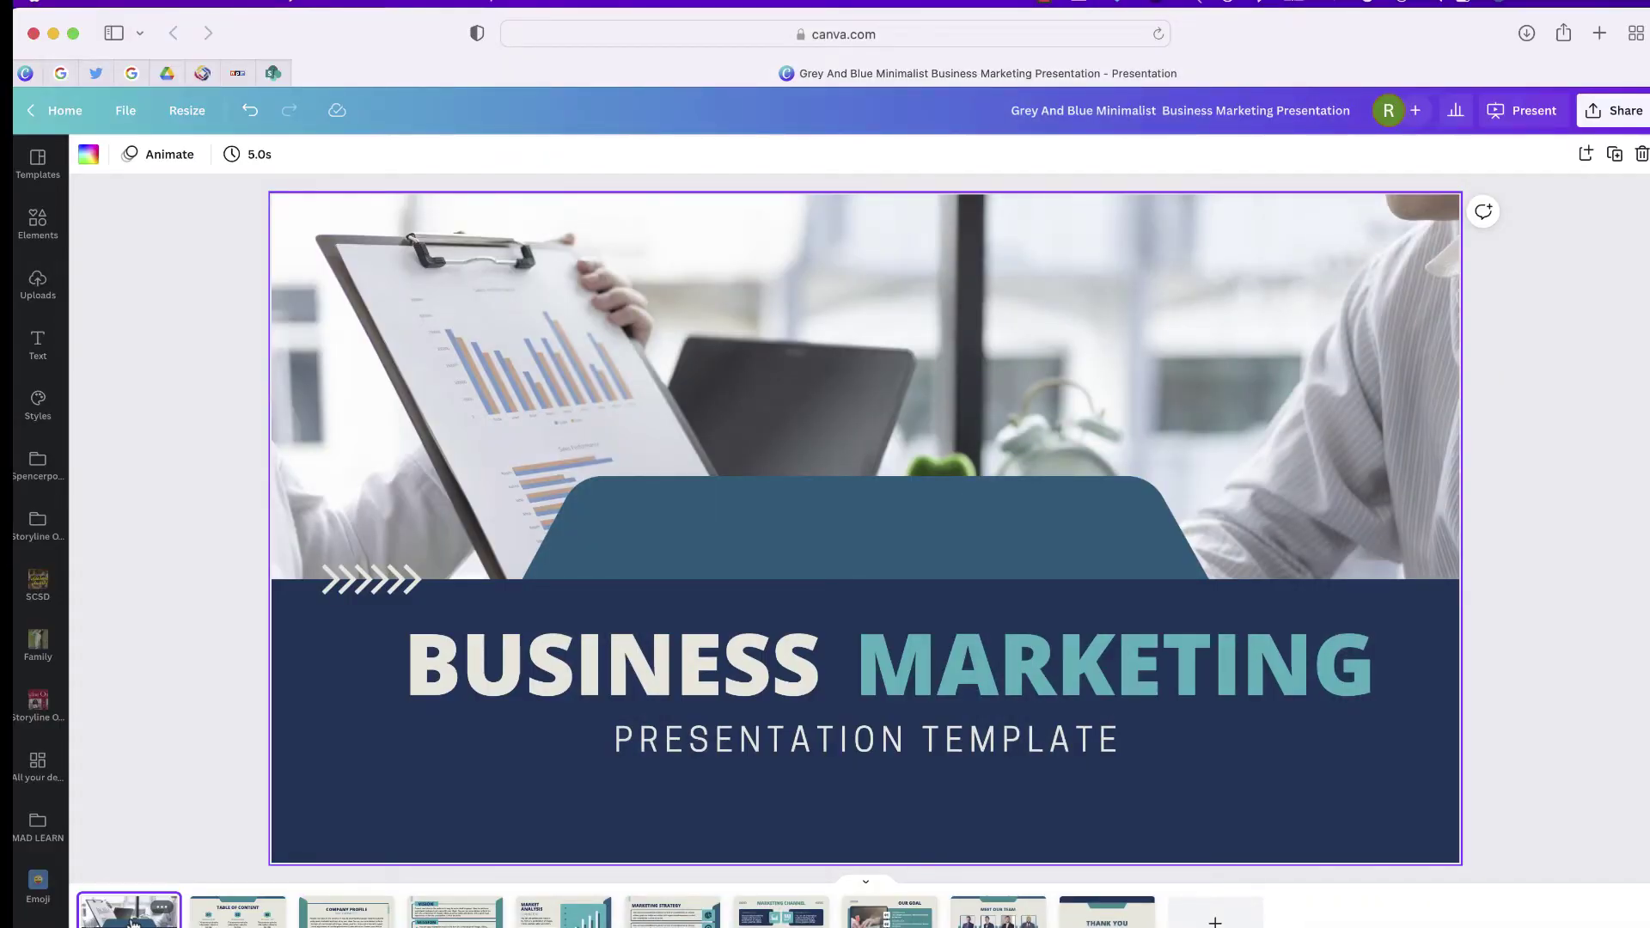
From Share > Download, change the file type from PNG to PDF Standard
left_click(1623, 115)
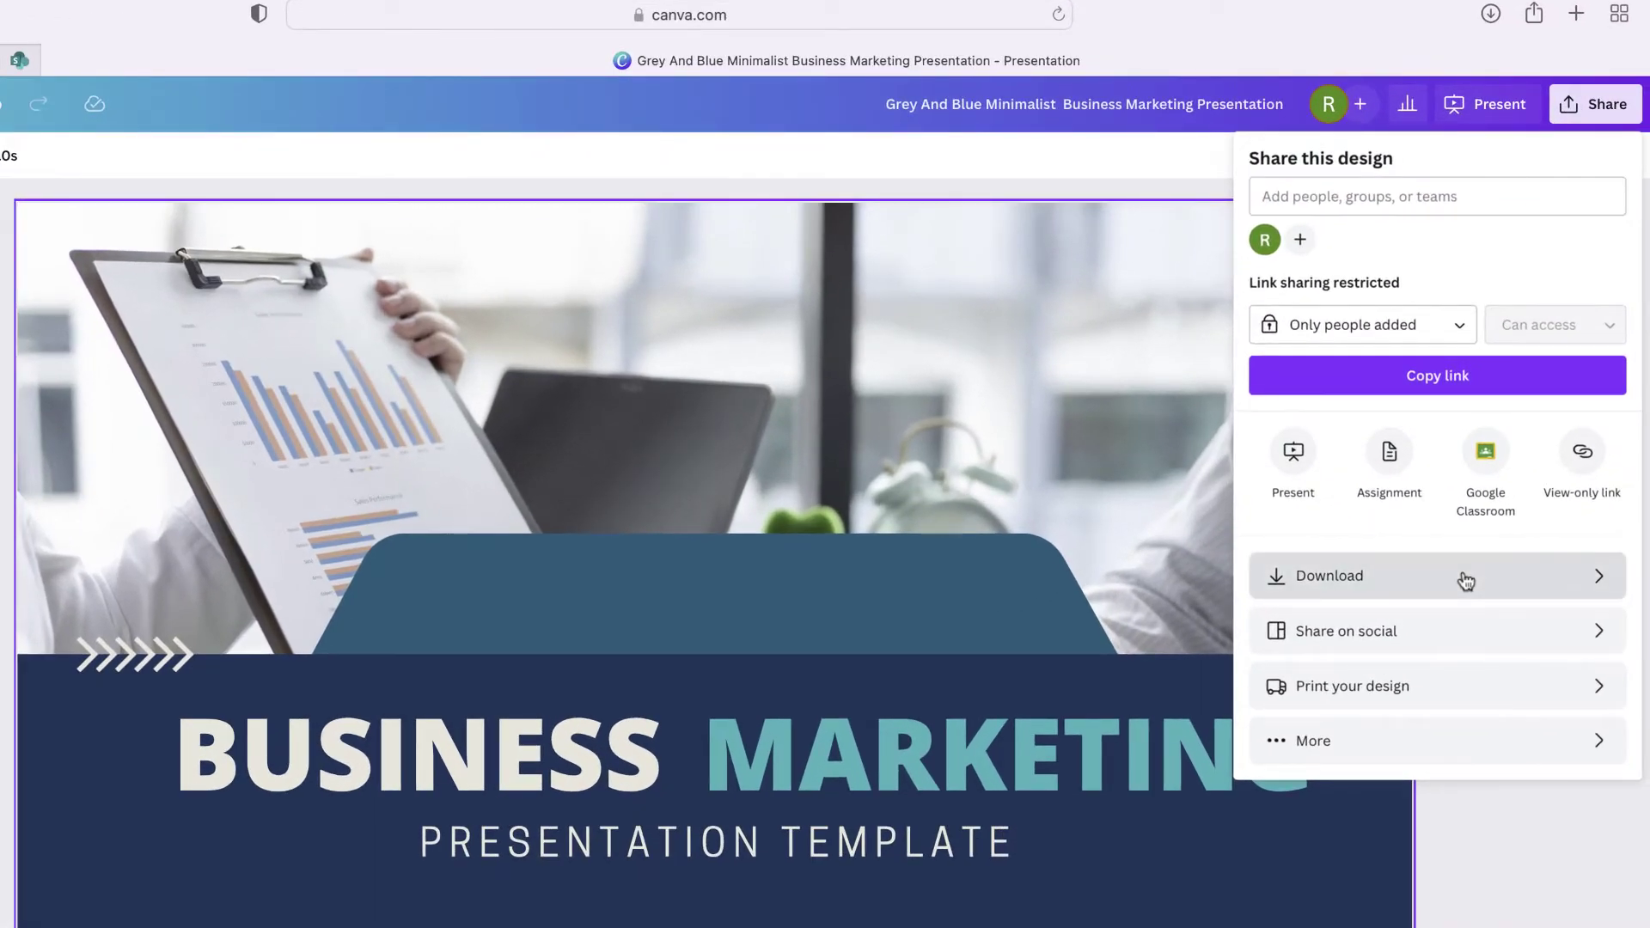
left_click(1467, 579)
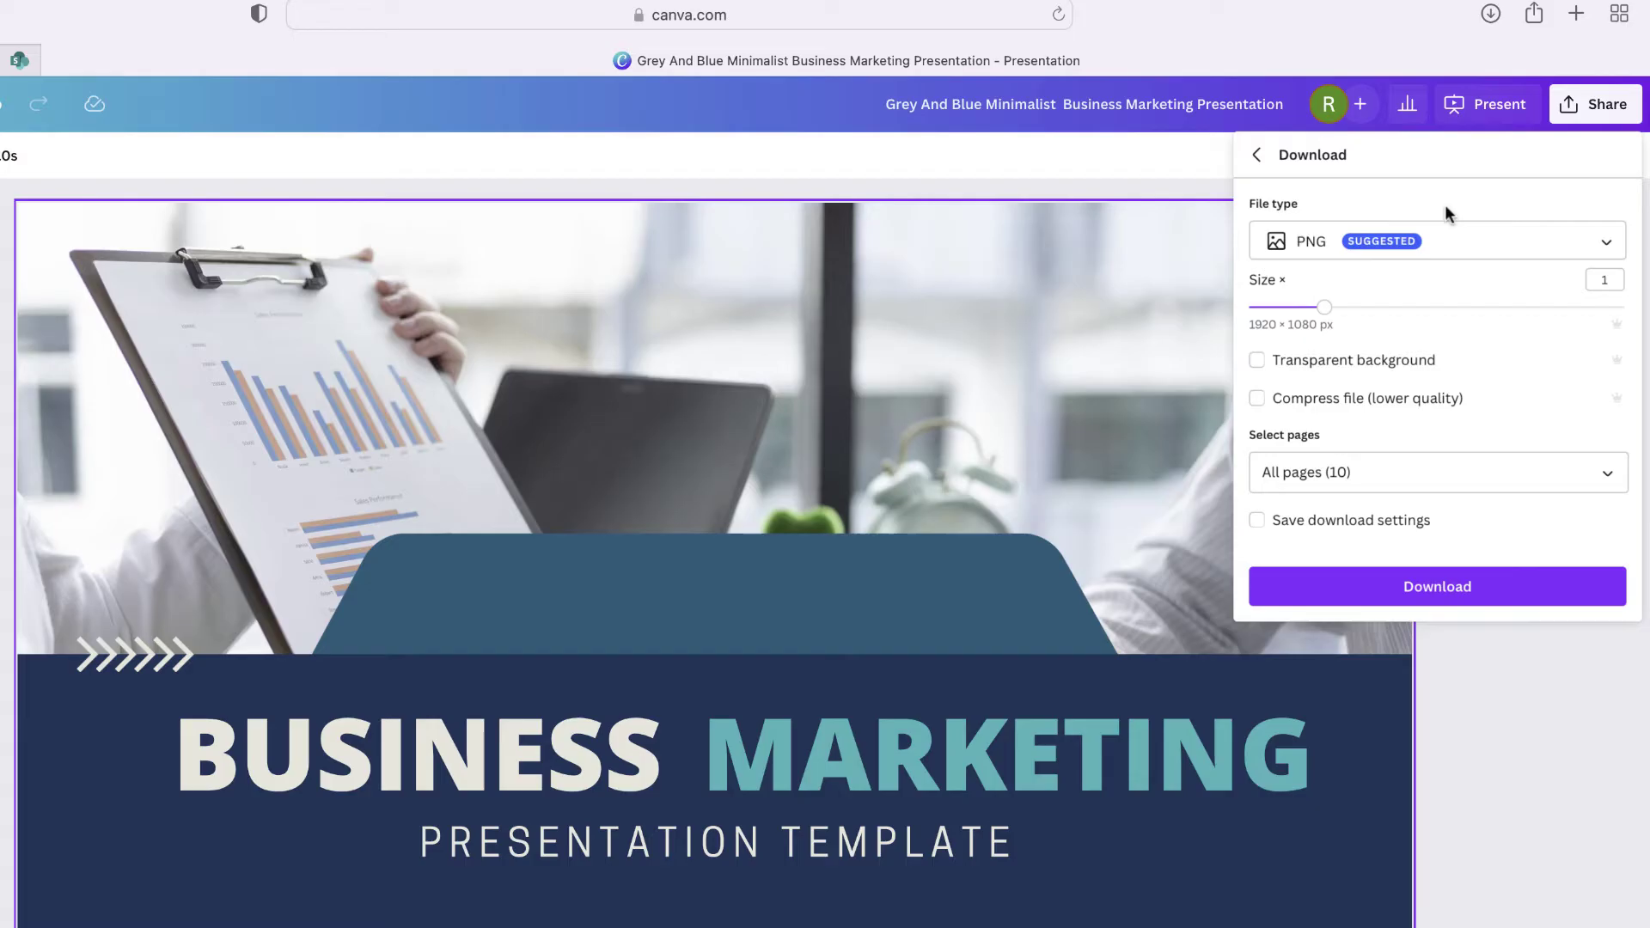
left_click(1451, 240)
left_click(1496, 264)
left_click(1526, 240)
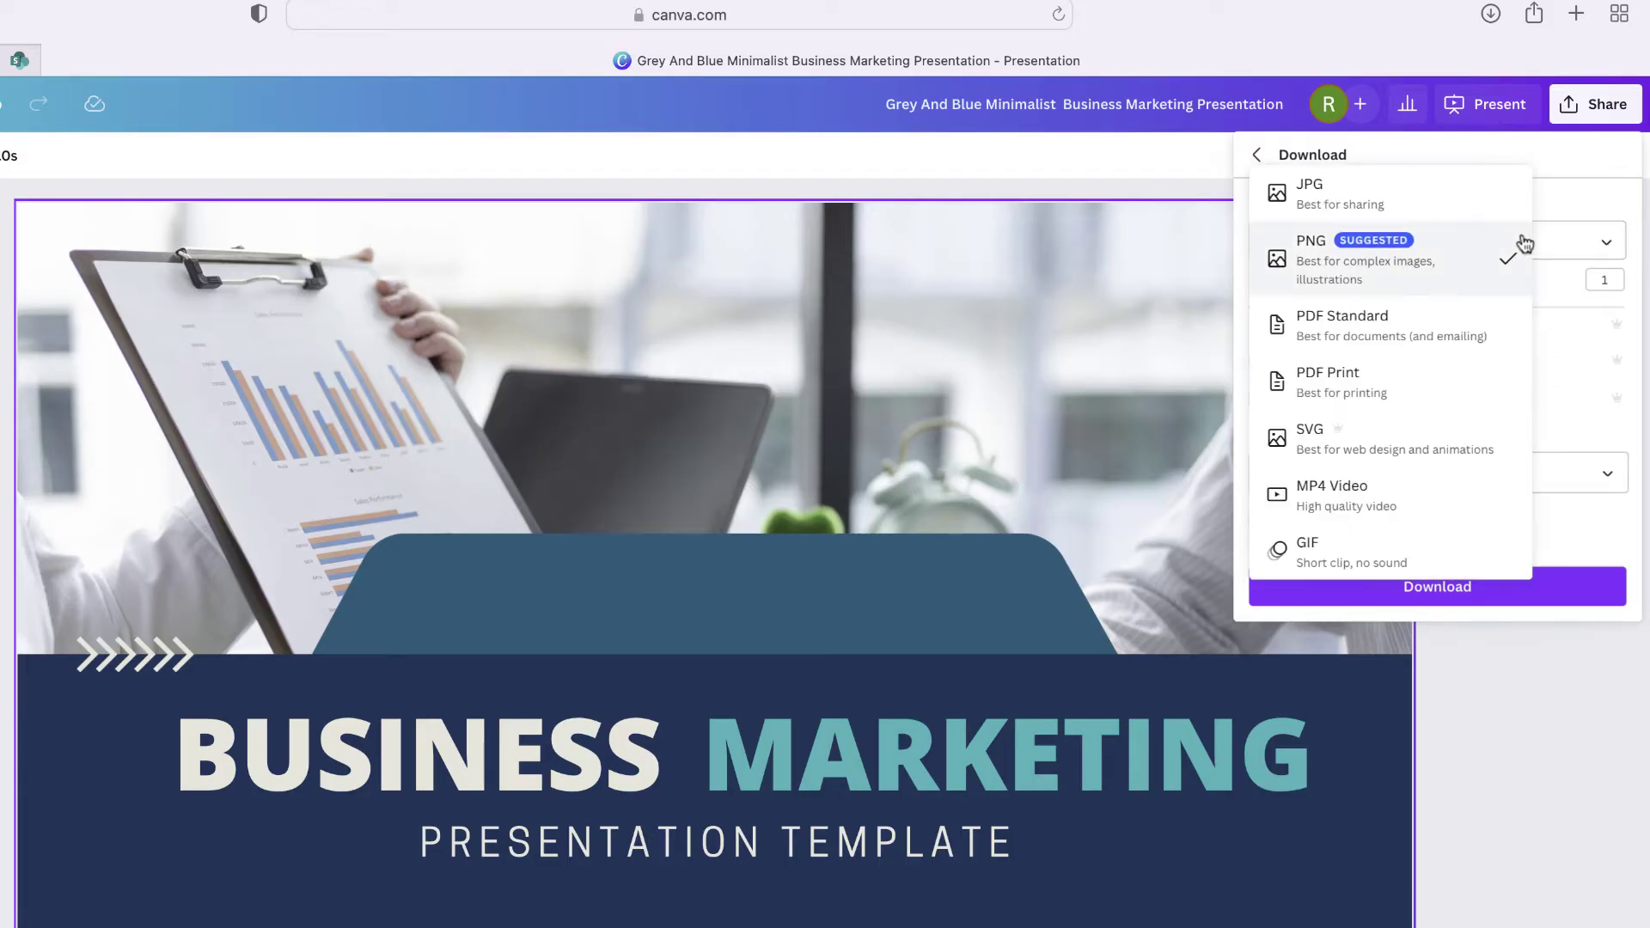
left_click(1425, 324)
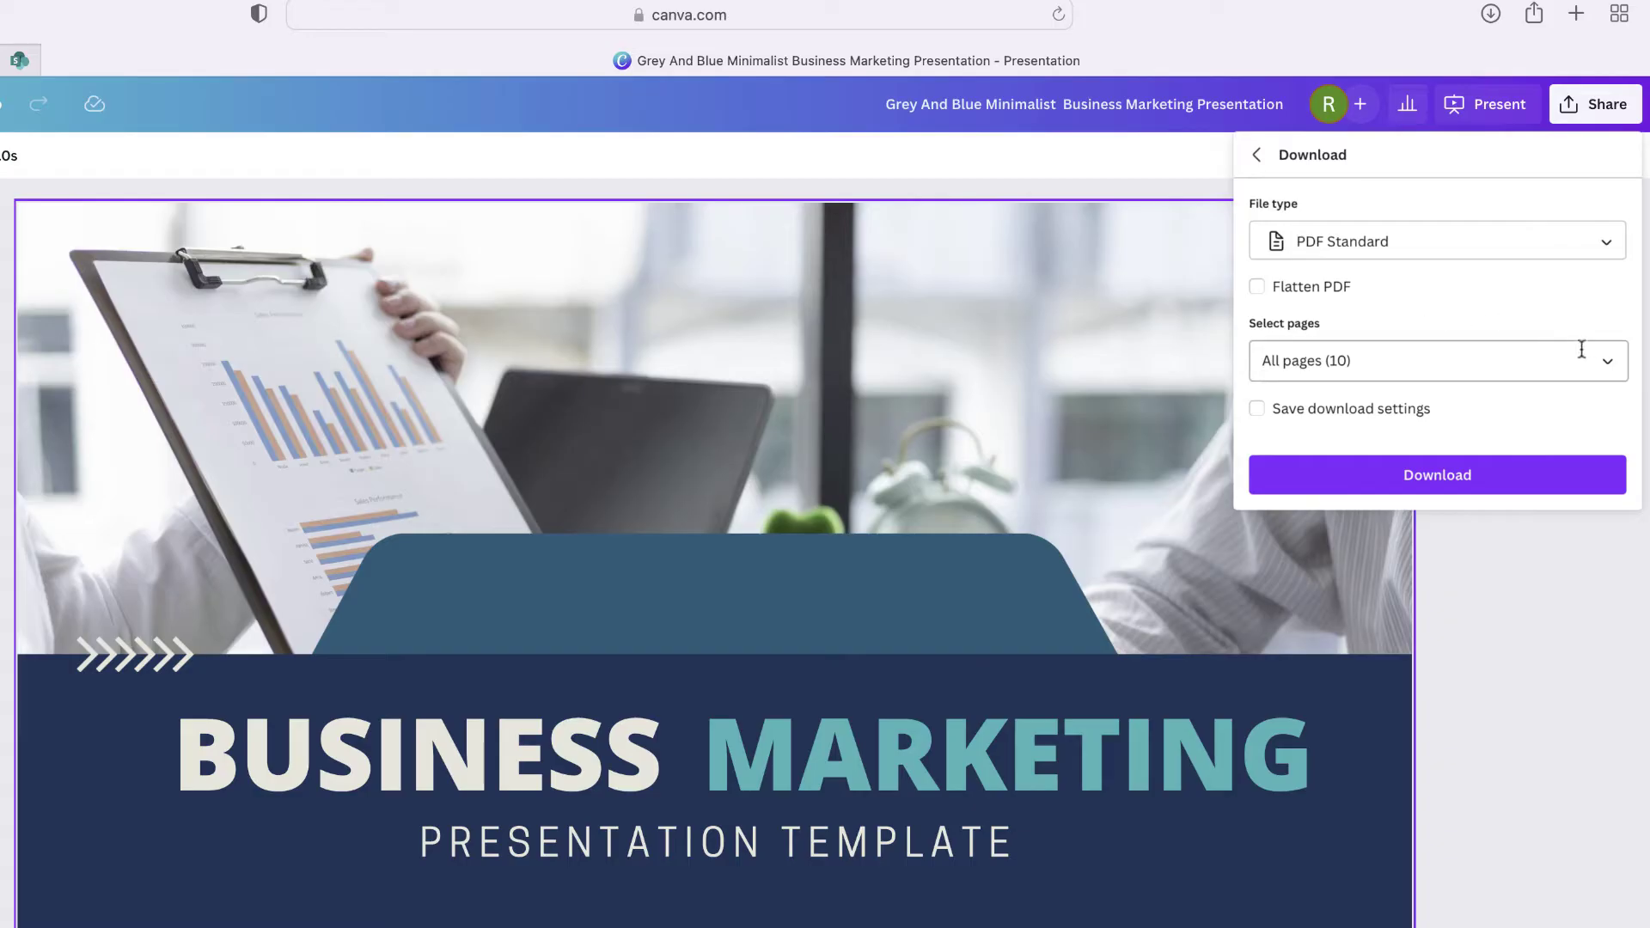
Select all pages 1-10 and download the presentation as a PDF
left_click(1609, 361)
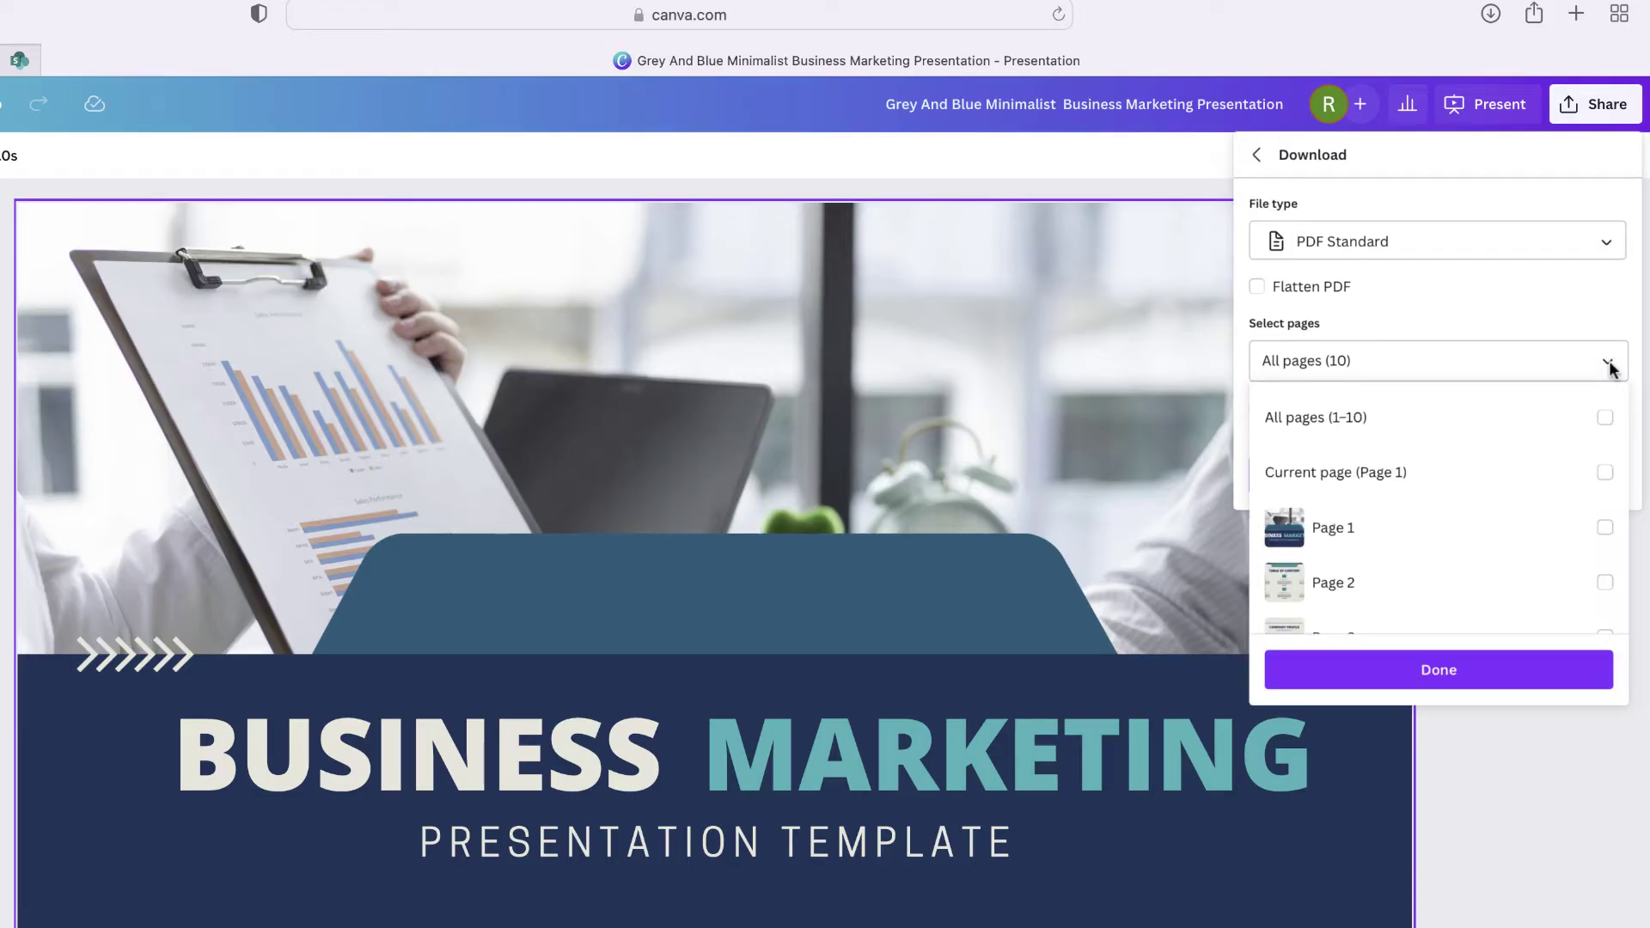
left_click(1604, 418)
scroll(1560, 516, "down", 3)
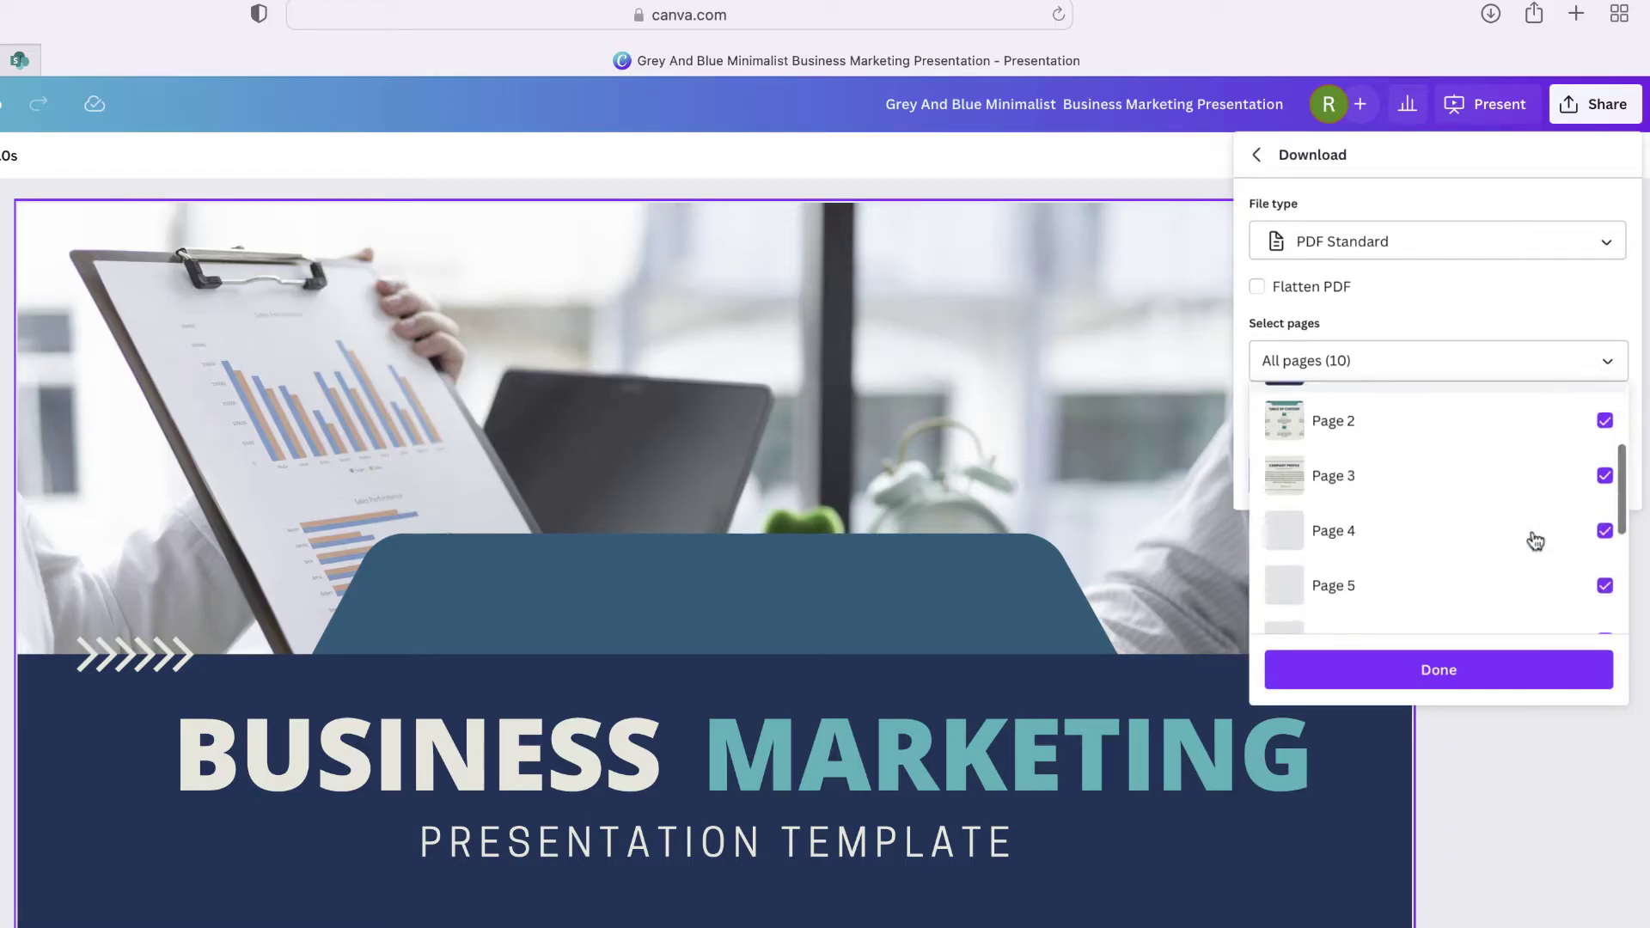
scroll(1560, 515, "down", 3)
scroll(1560, 515, "down", 3)
scroll(1535, 541, "up", 8)
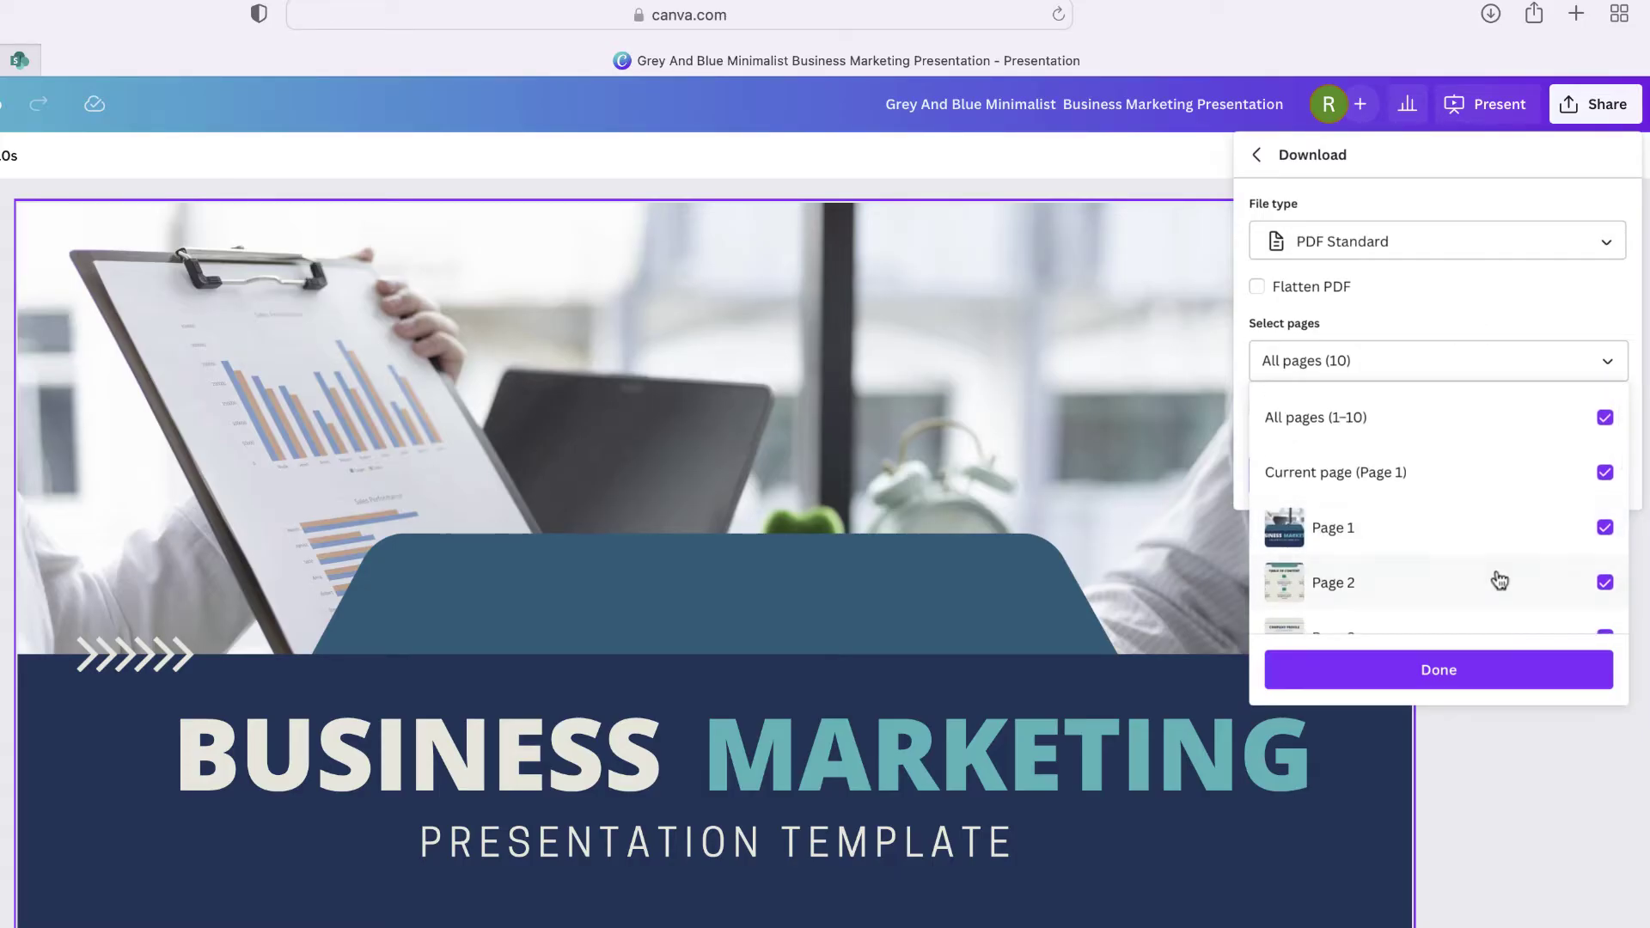
left_click(1467, 670)
left_click(1470, 475)
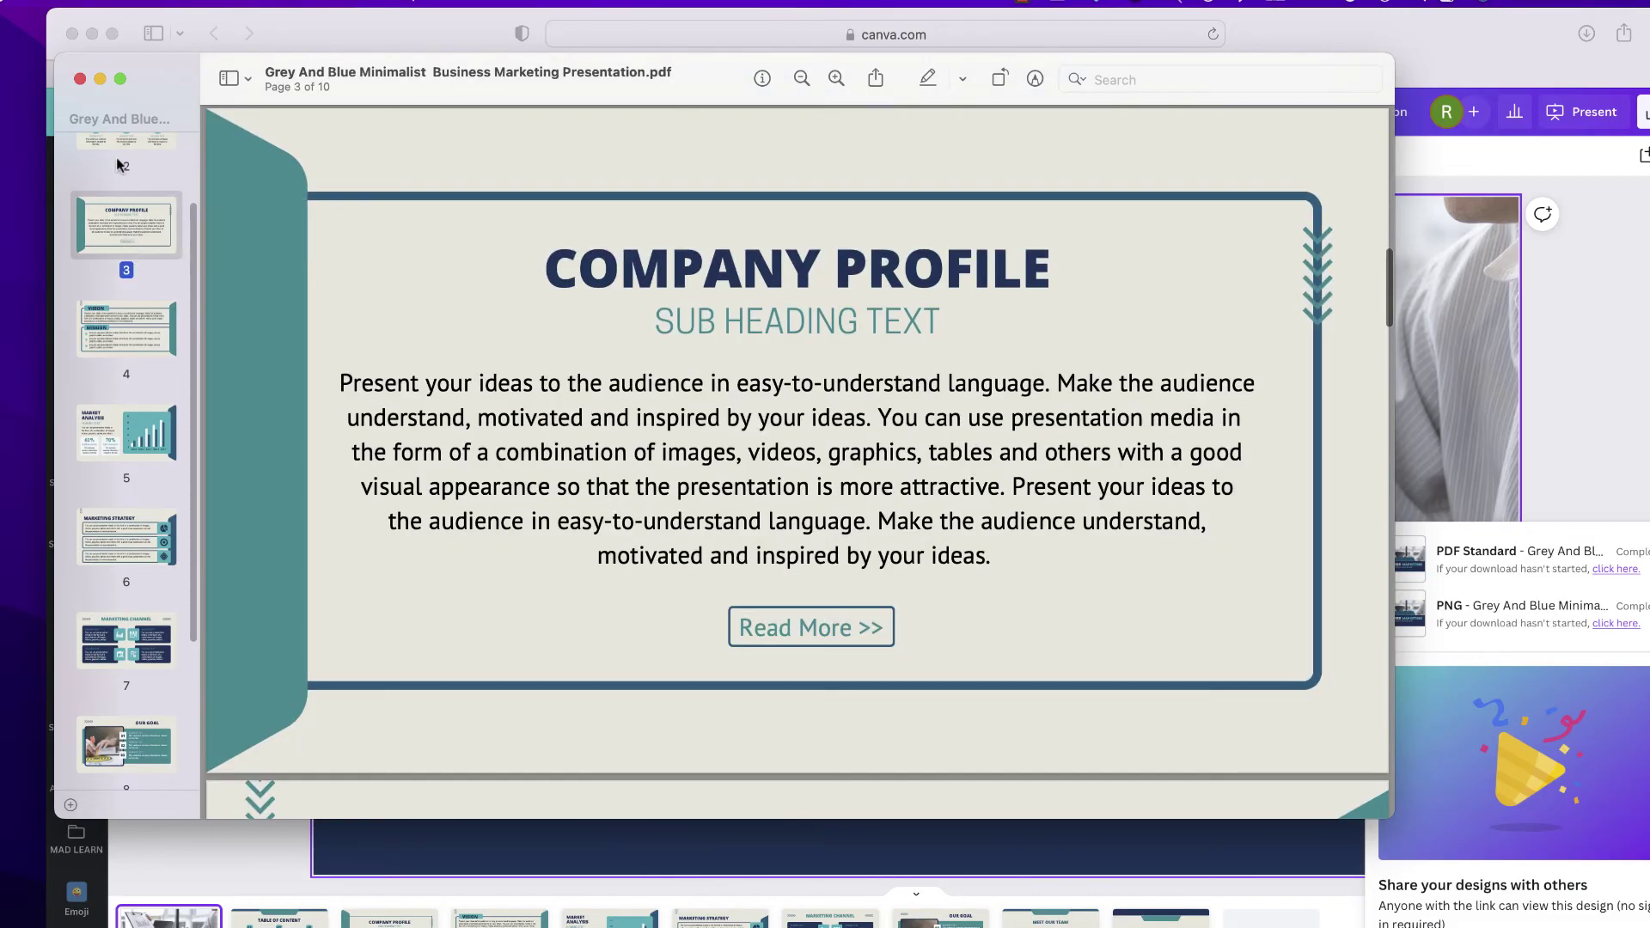
Browse the PDF thumbnails from page 1 to the Company Profile page (page 3)
left_click(125, 155)
scroll(125, 206, "up", 3)
left_click(117, 155)
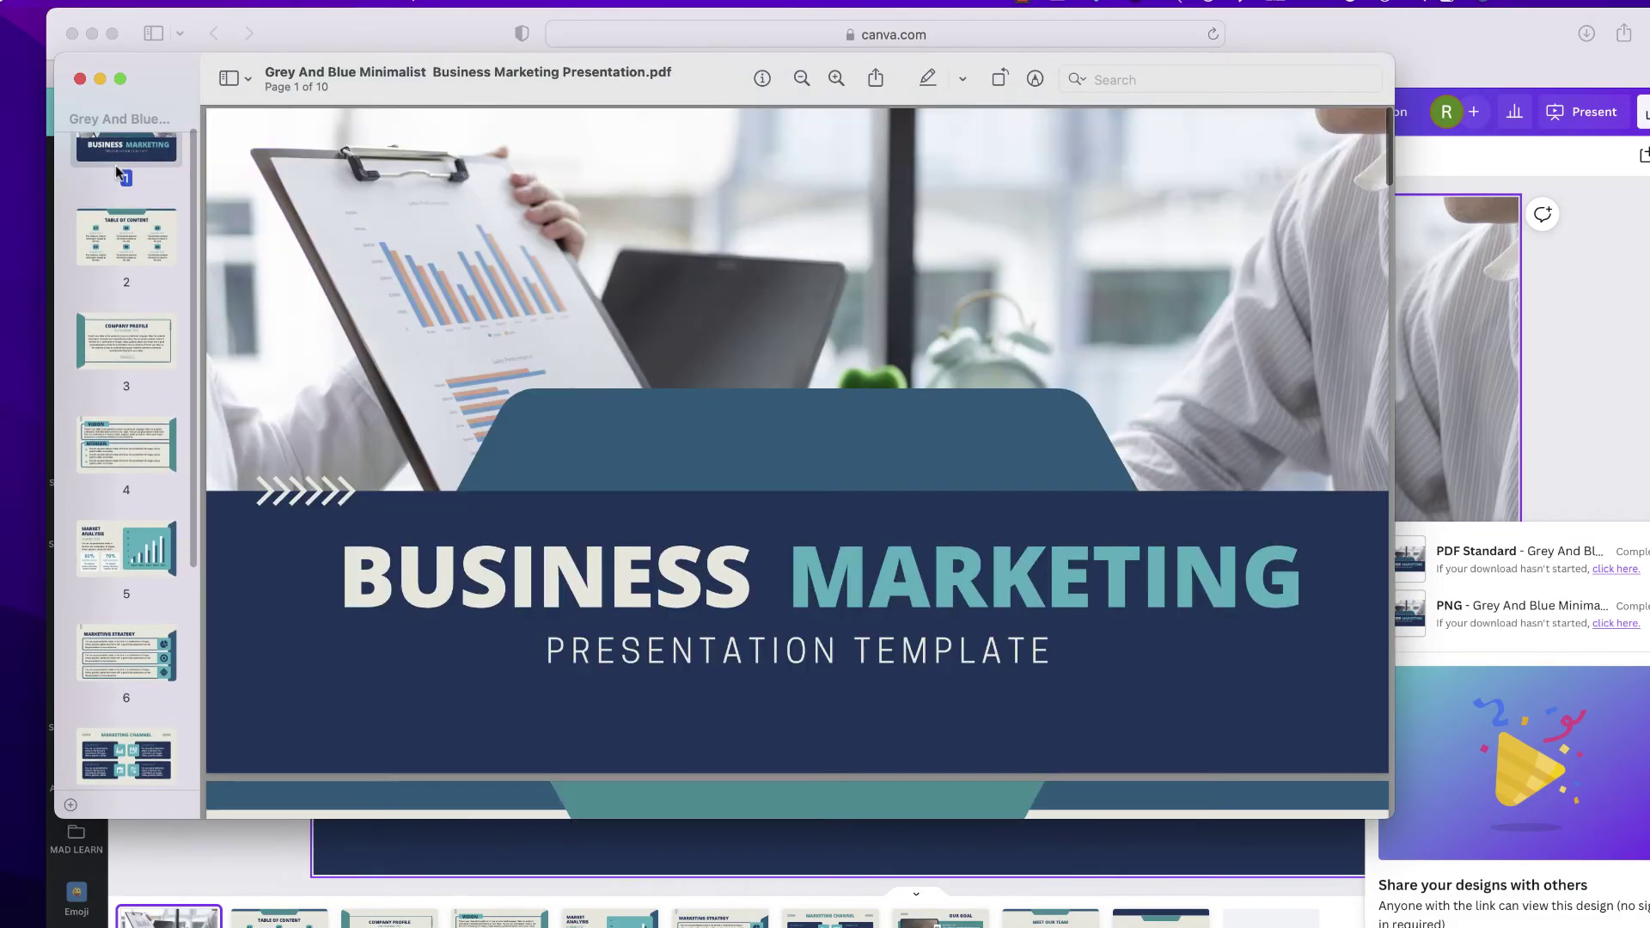
left_click(125, 278)
left_click(123, 372)
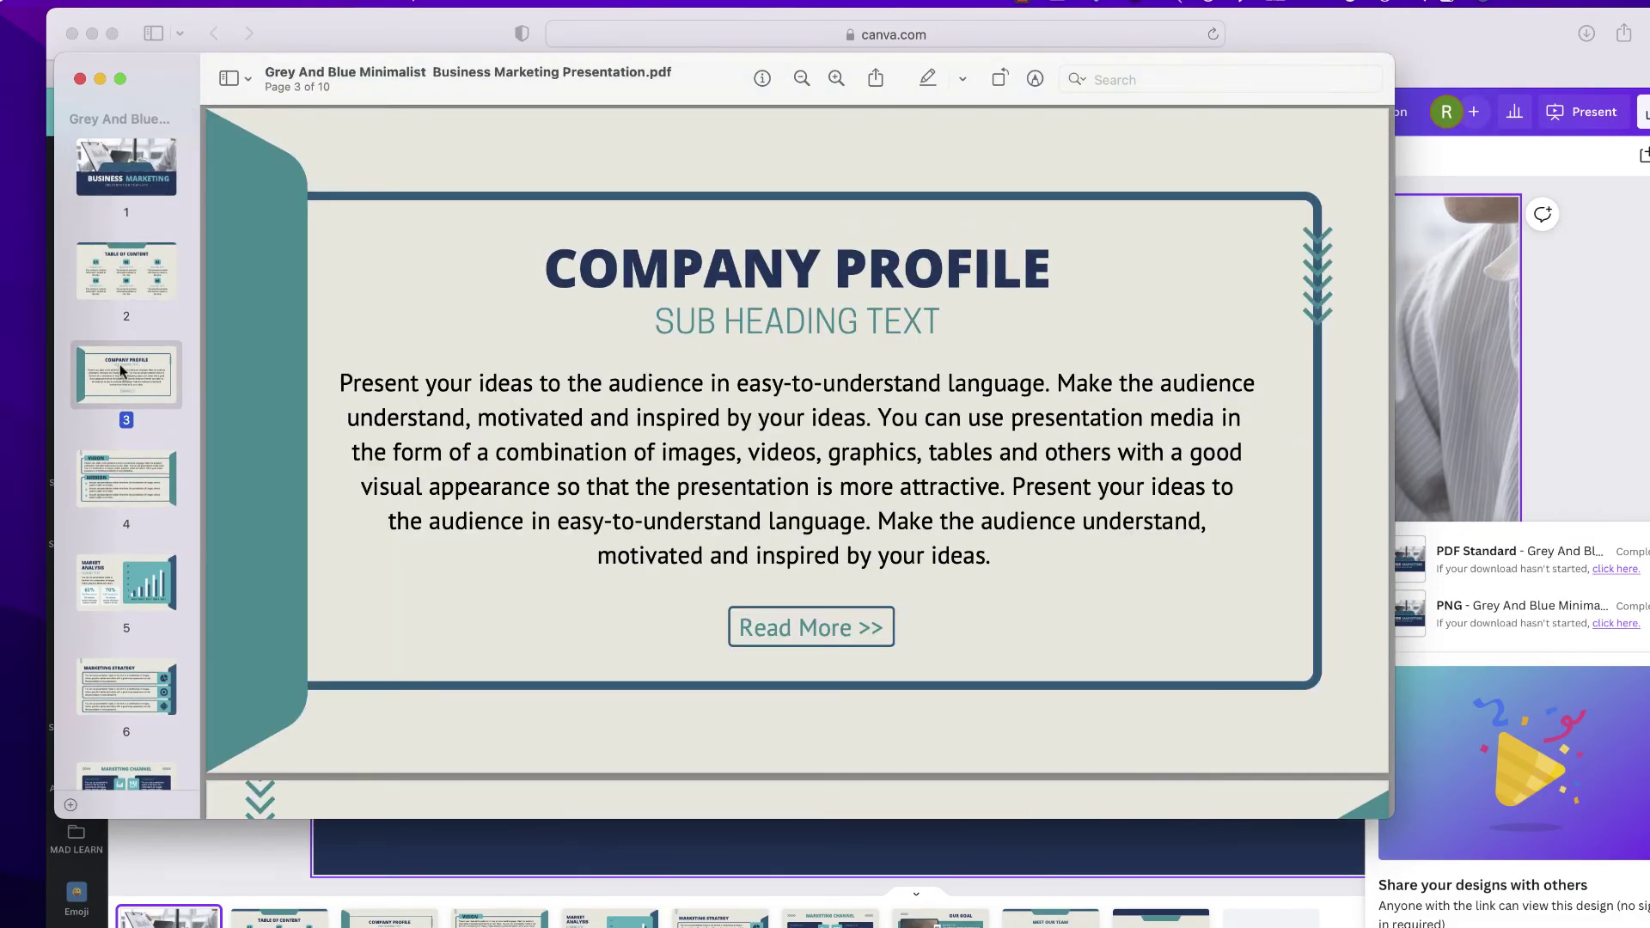